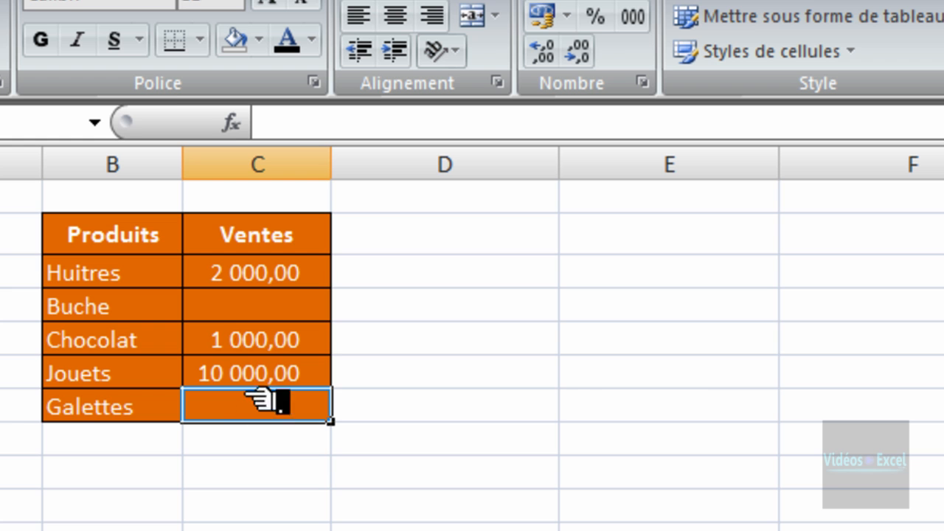
# Examine the Ventes cells for Buche and Galettes and the column beside the table.
pyautogui.click(258, 310)
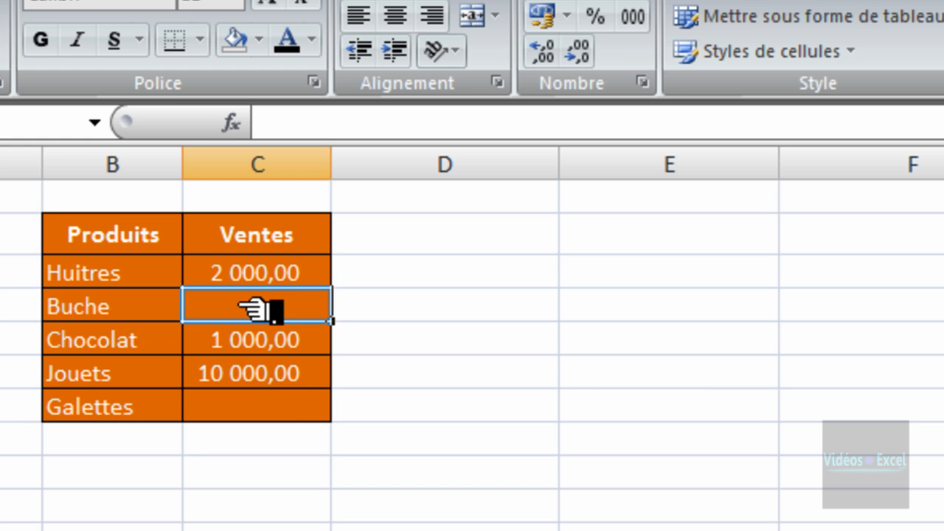
pyautogui.click(271, 407)
pyautogui.click(269, 315)
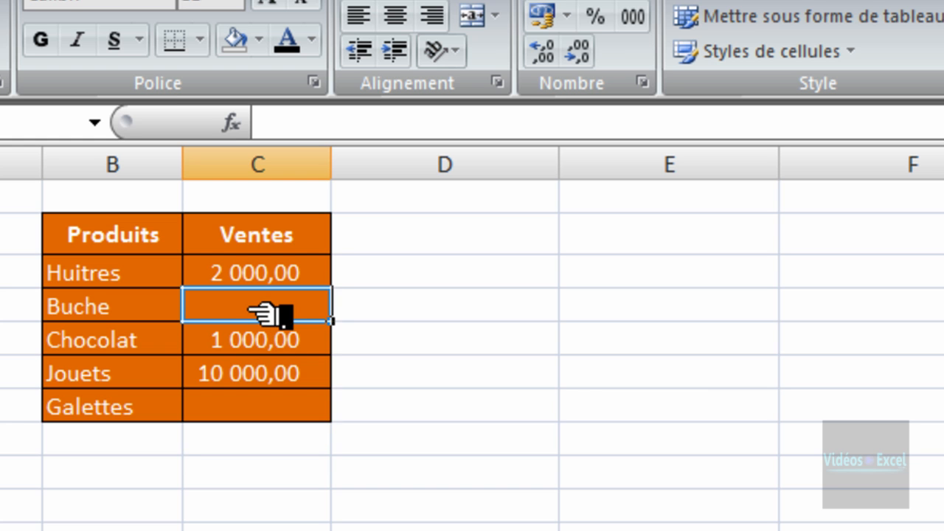
pyautogui.click(247, 407)
pyautogui.click(168, 414)
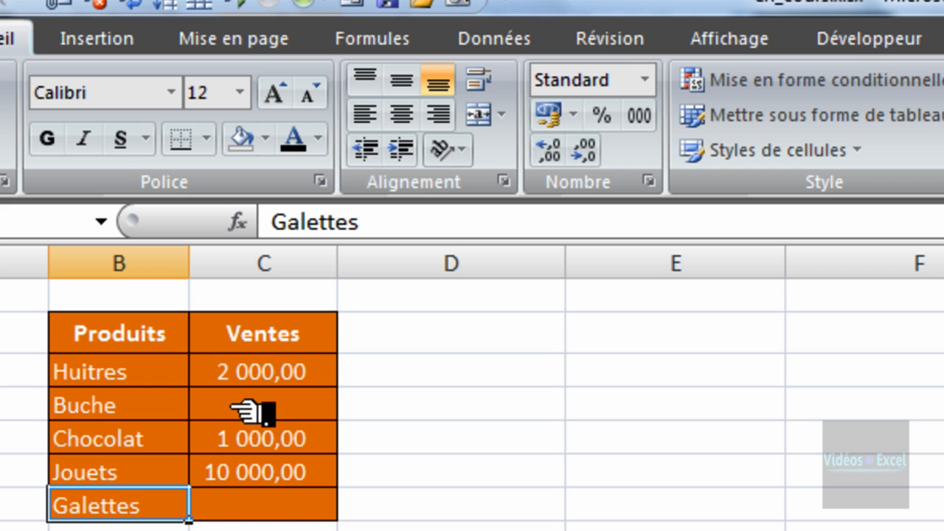
pyautogui.click(509, 33)
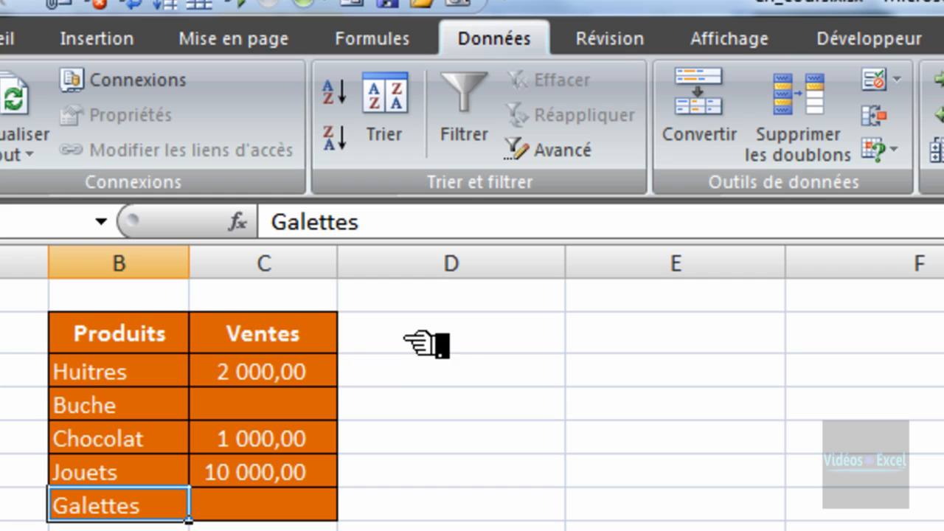
pyautogui.moveTo(433, 336); pyautogui.dragTo(435, 512)
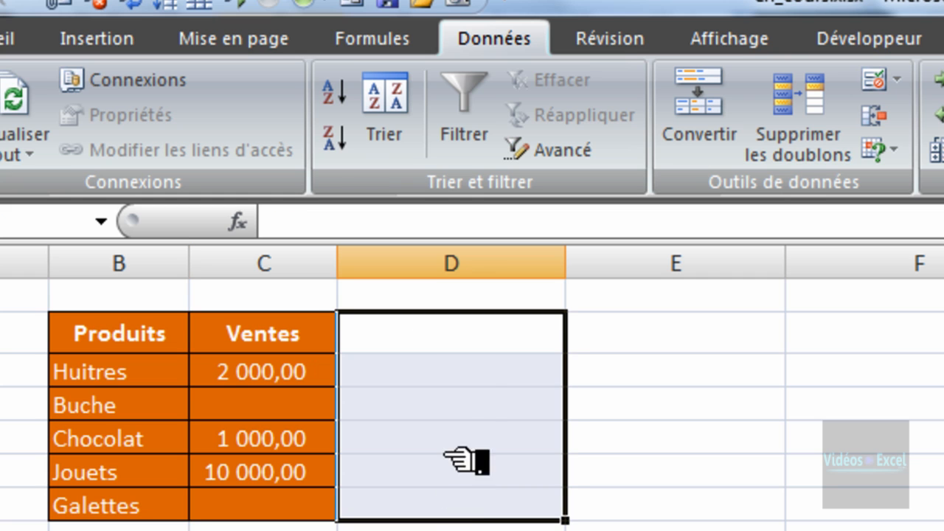
pyautogui.click(447, 384)
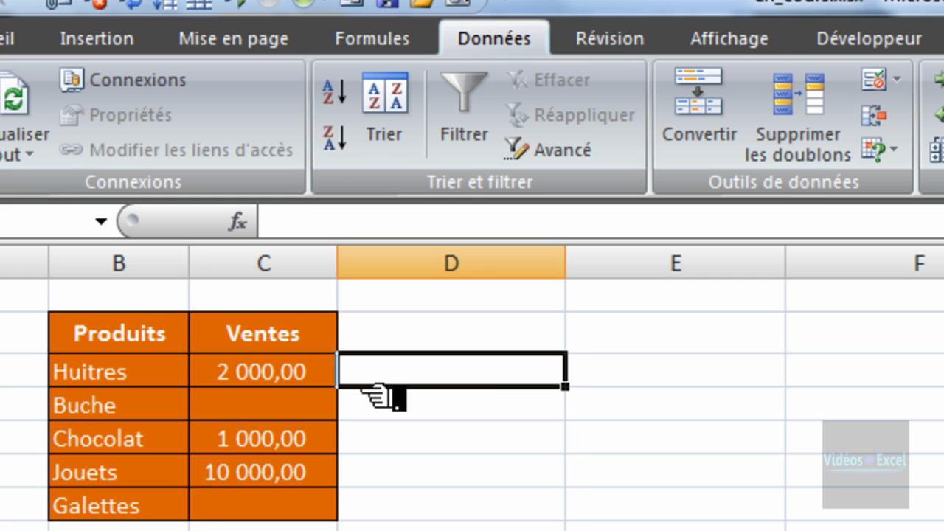
pyautogui.click(276, 376)
pyautogui.click(292, 412)
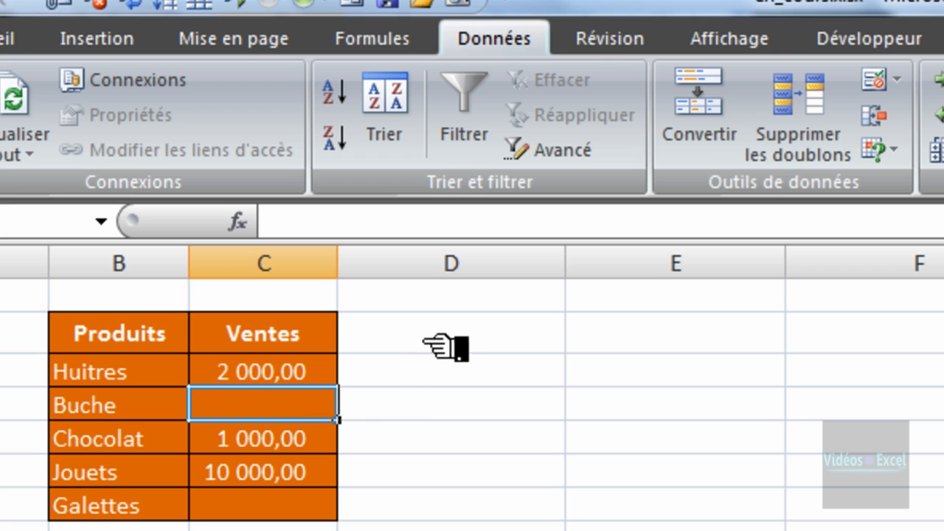
# Enter the heading "Invendus" in cell D2, beside the Ventes heading.
pyautogui.click(444, 345)
pyautogui.write('Invendus')
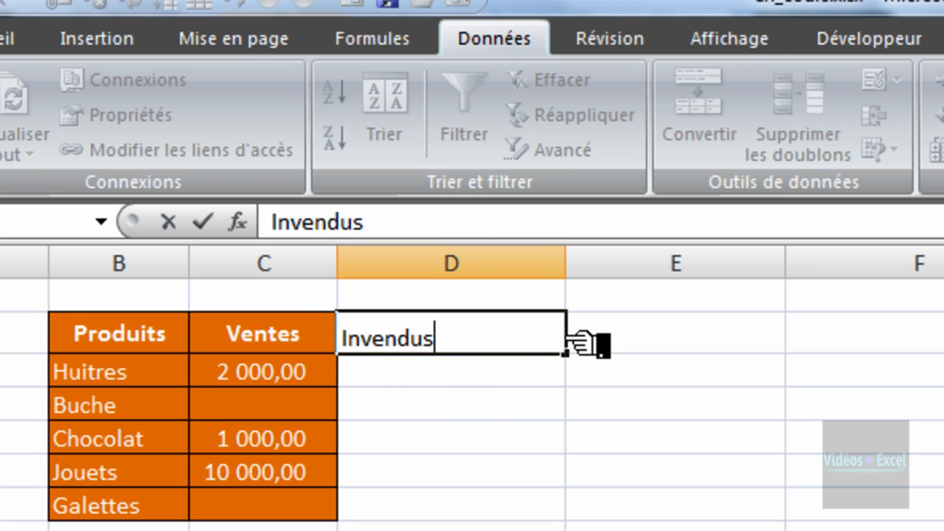
pyautogui.press('Return')
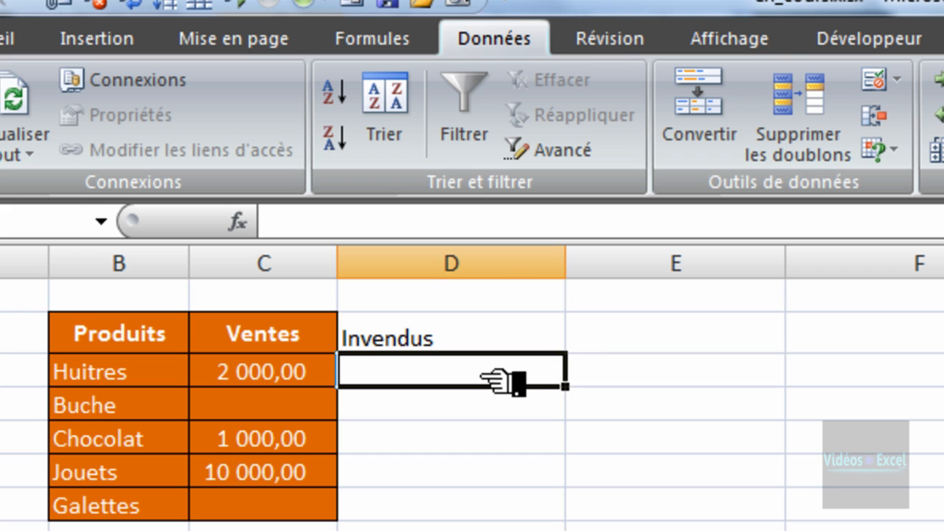
# Fill D3:D7 in one go with the formula =ESTVIDE(C3), using relative references for each row.
pyautogui.moveTo(509, 384); pyautogui.dragTo(494, 502)
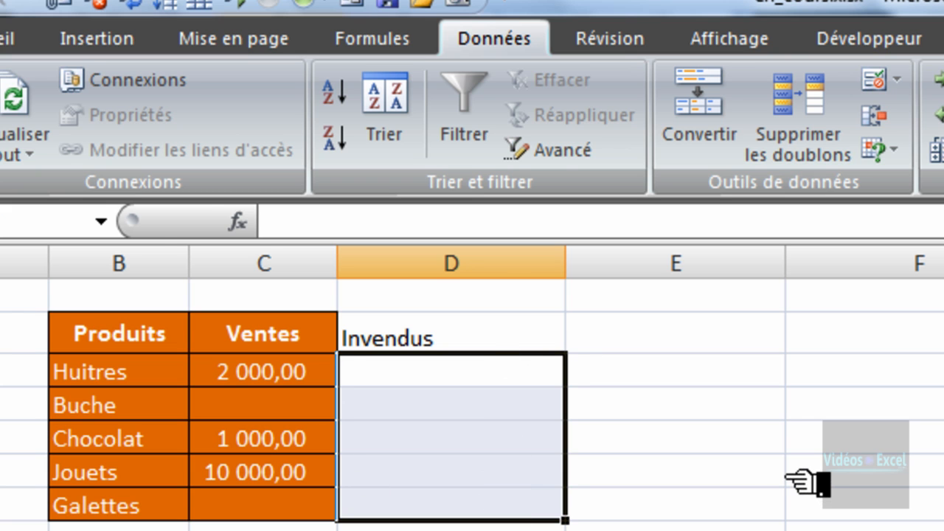
pyautogui.write('=est')
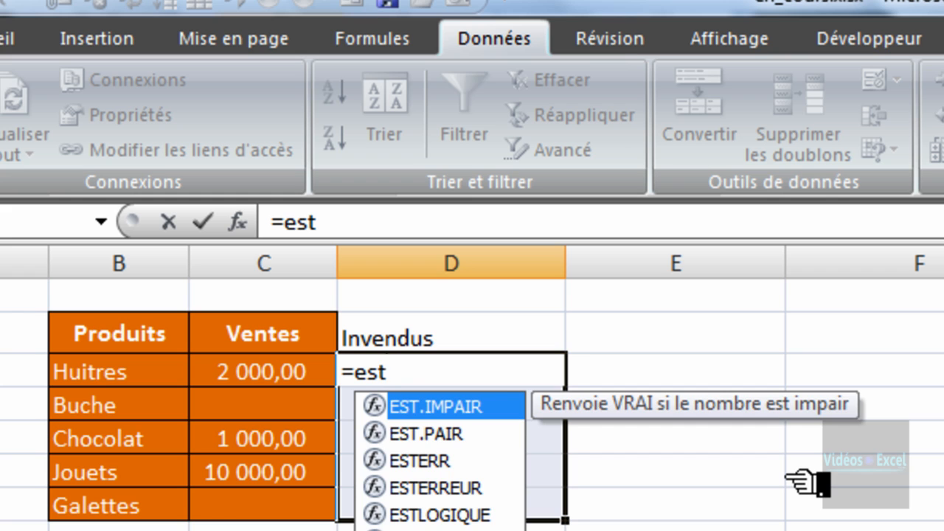
pyautogui.write('v')
pyautogui.press('Tab')
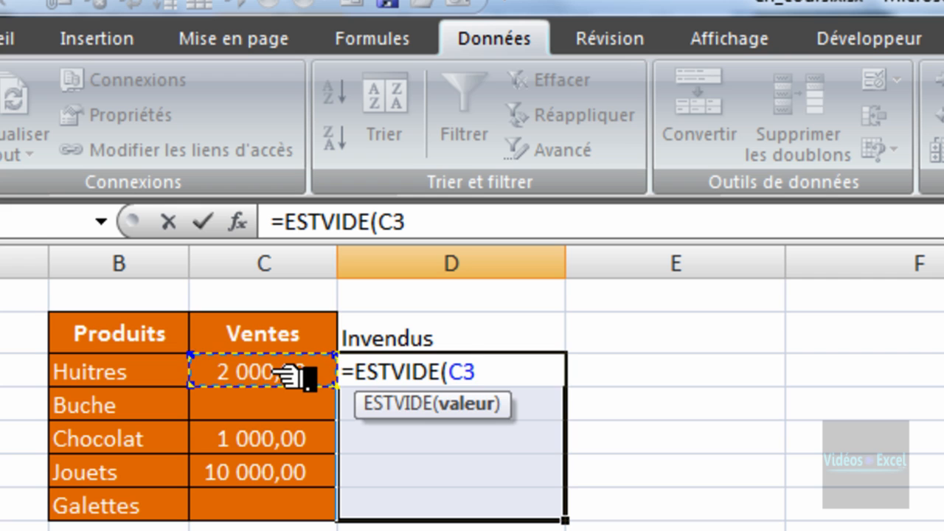
pyautogui.hotkey('ctrl', 'Return')
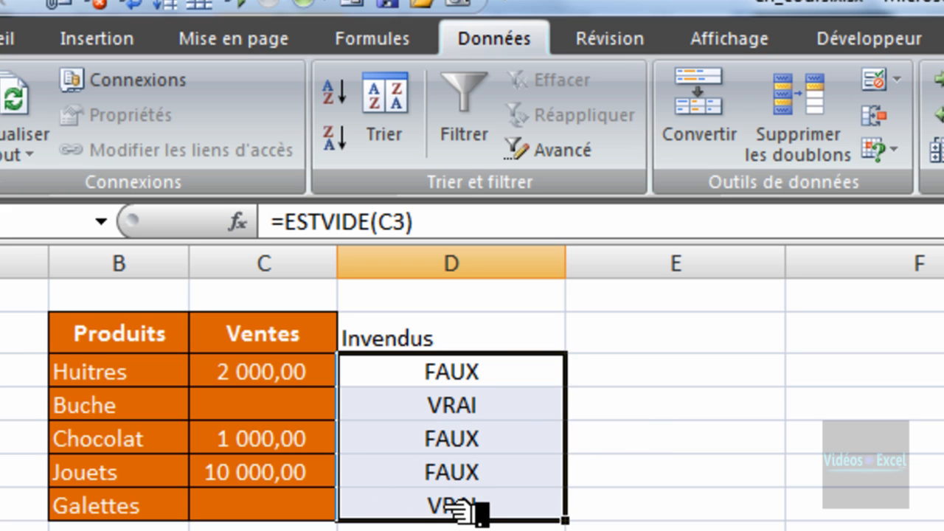
# Check the ESTVIDE results in the Invendus column for the Buche and Galettes rows.
pyautogui.click(519, 407)
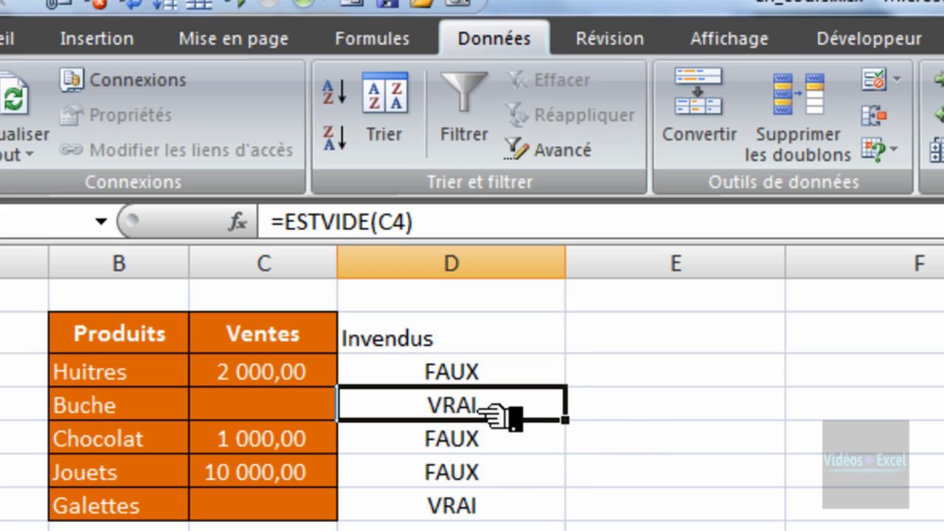
pyautogui.click(525, 513)
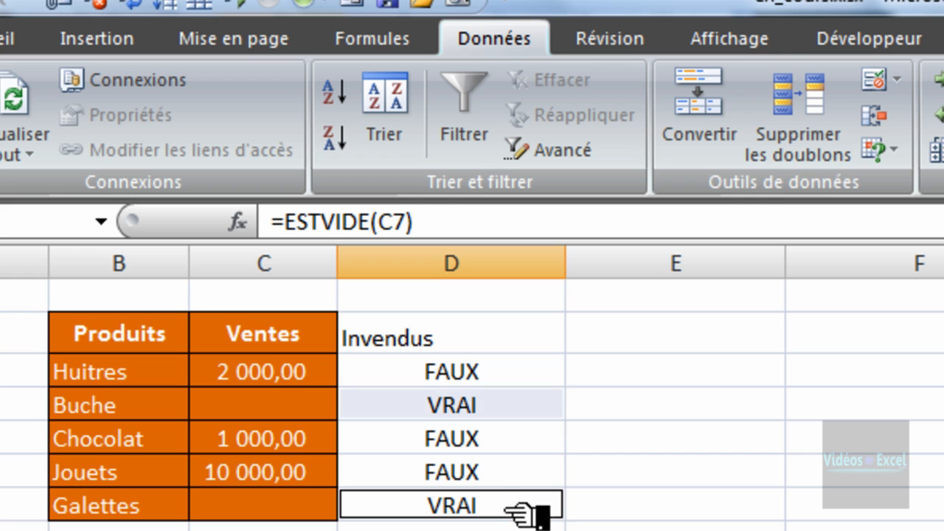
pyautogui.click(536, 410)
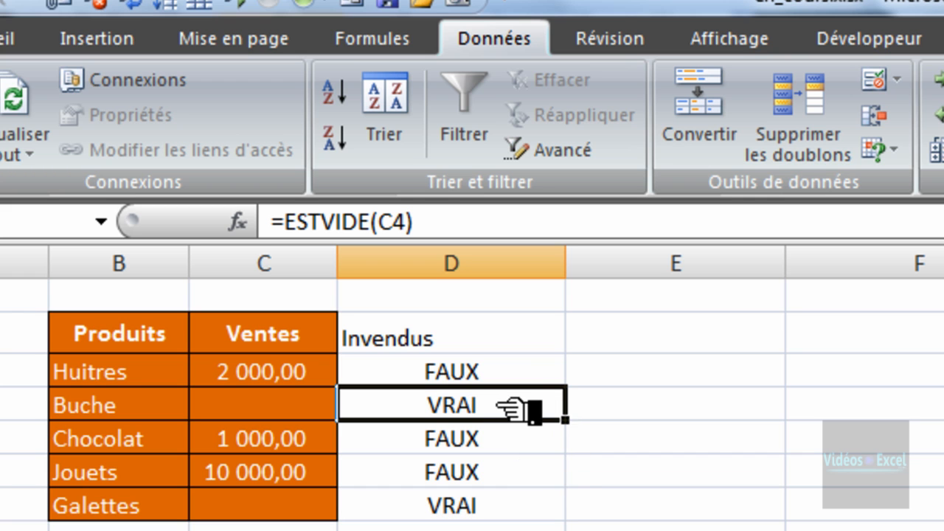
pyautogui.click(492, 509)
pyautogui.click(509, 404)
pyautogui.click(492, 340)
pyautogui.click(487, 409)
pyautogui.click(514, 514)
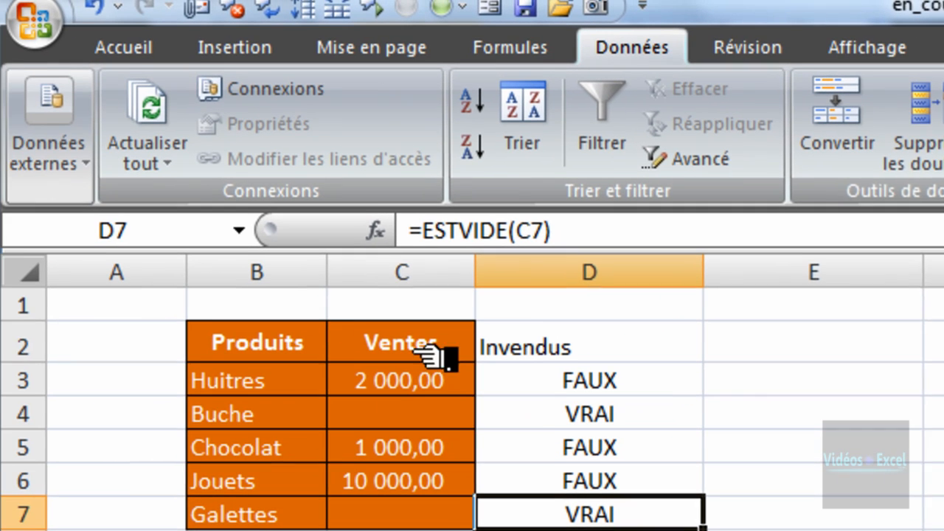
# Copy the formatting of the Ventes heading in C2 onto the Invendus heading in D2.
pyautogui.click(298, 341)
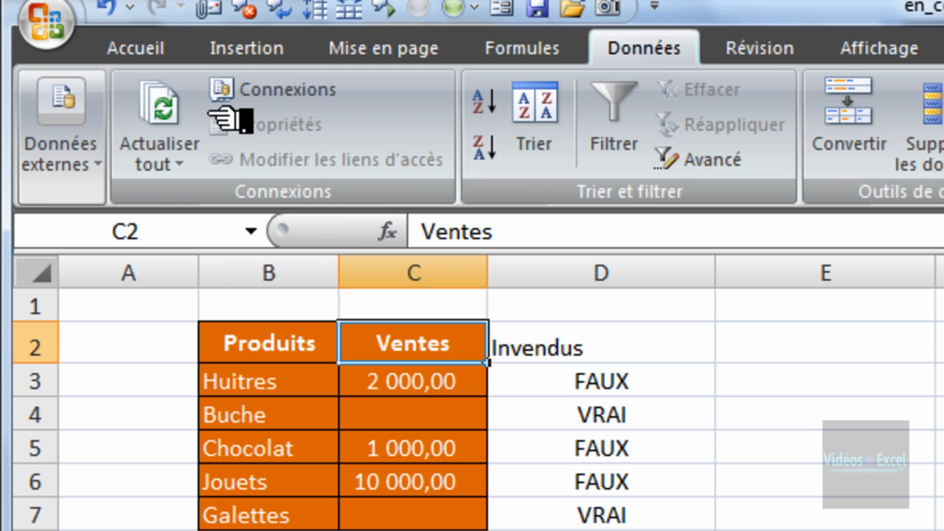
pyautogui.click(155, 49)
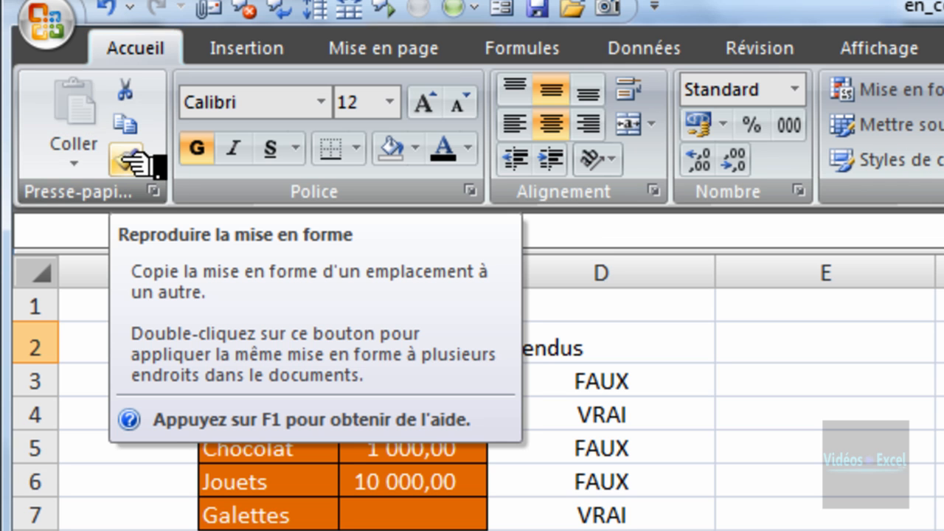
pyautogui.click(132, 162)
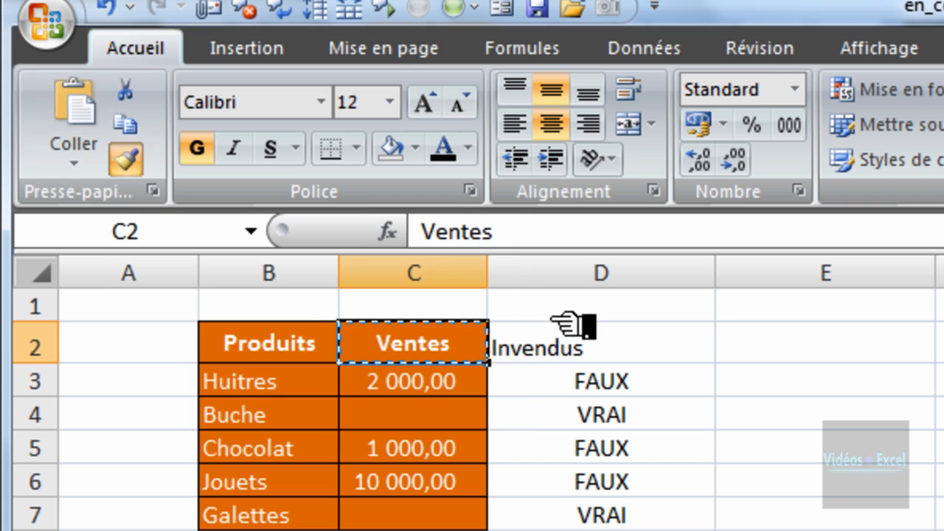
pyautogui.click(584, 345)
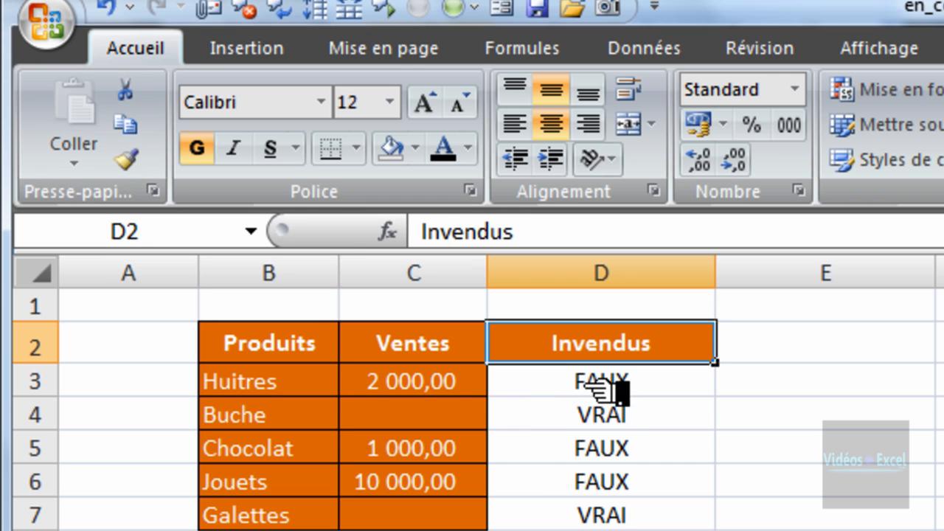
# Copy the formatting of sales cell C3 onto the formula cells D3:D7.
pyautogui.click(464, 384)
pyautogui.click(125, 158)
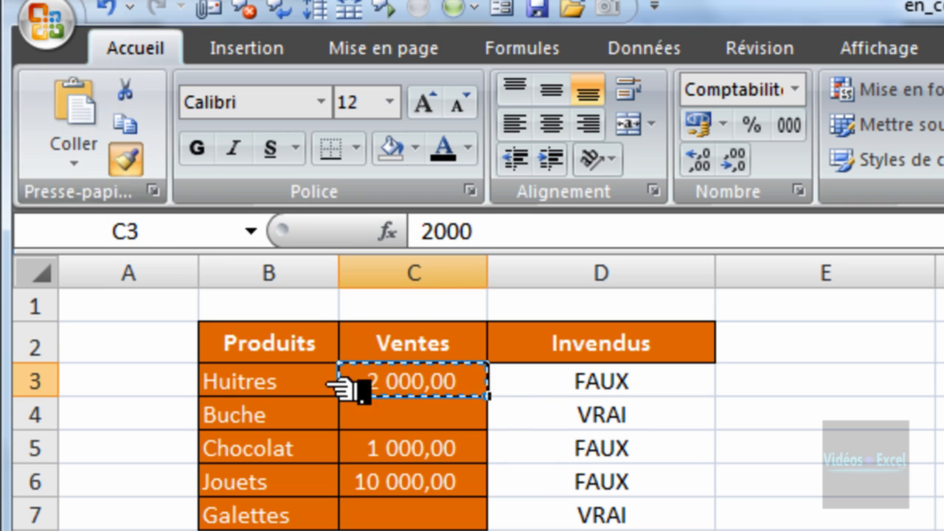
pyautogui.moveTo(542, 388)
pyautogui.mouseDown()
pyautogui.moveTo(543, 443)
pyautogui.moveTo(565, 511)
pyautogui.mouseUp()
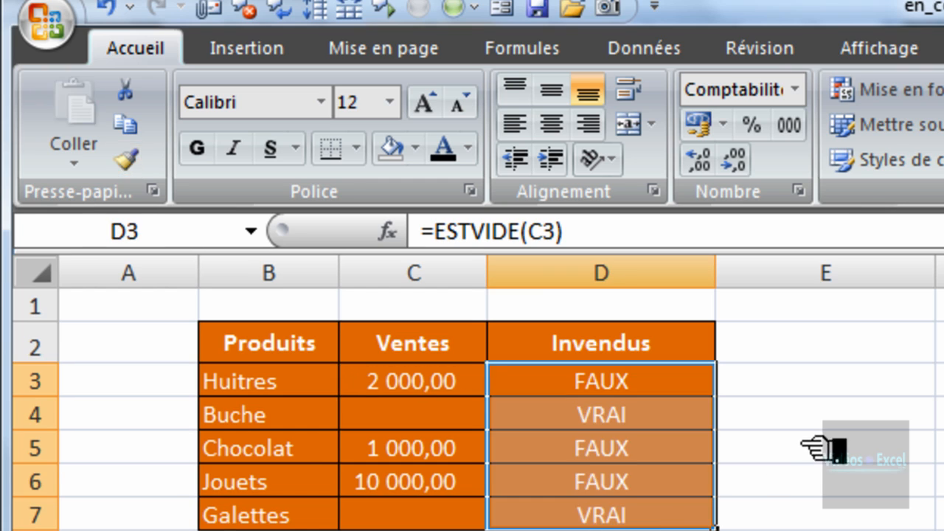
pyautogui.click(821, 446)
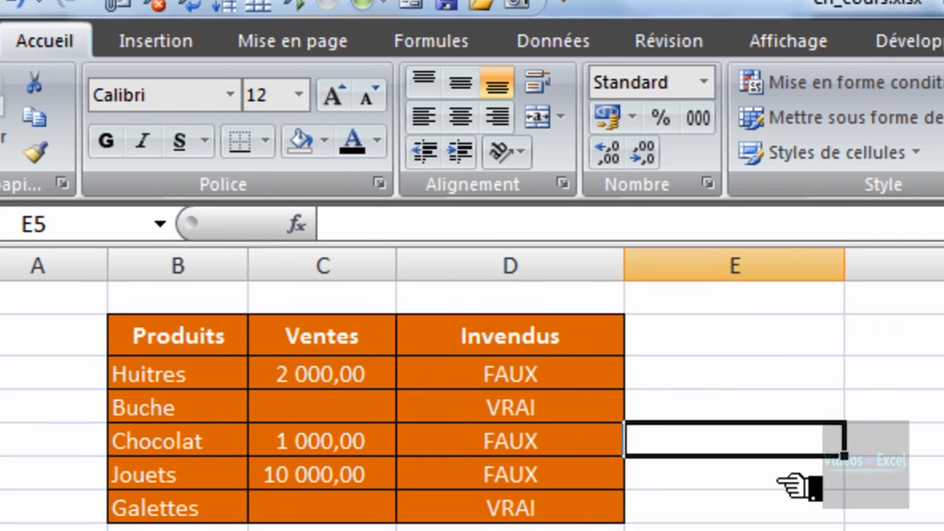
pyautogui.click(745, 380)
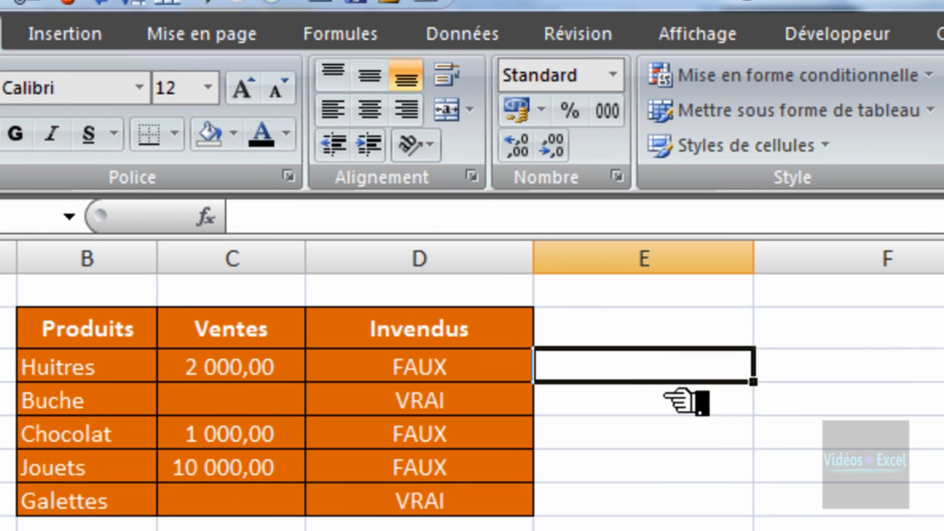
pyautogui.click(781, 395)
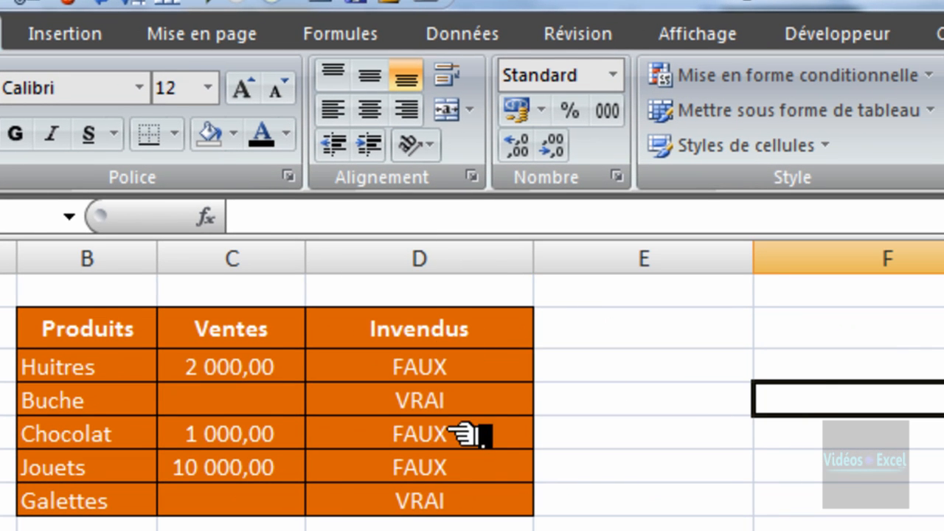
pyautogui.click(463, 467)
pyautogui.click(467, 342)
pyautogui.click(461, 372)
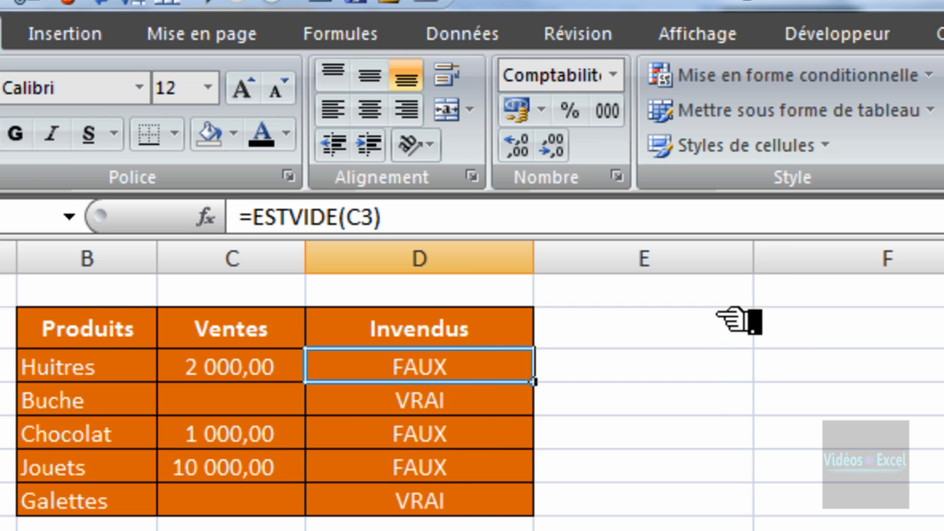
pyautogui.click(480, 34)
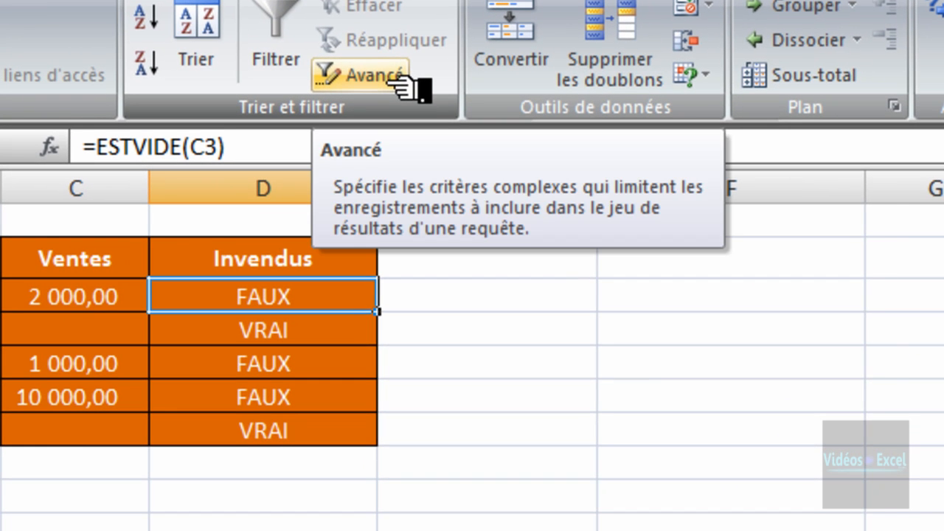
pyautogui.click(391, 83)
pyautogui.moveTo(639, 194); pyautogui.dragTo(696, 190)
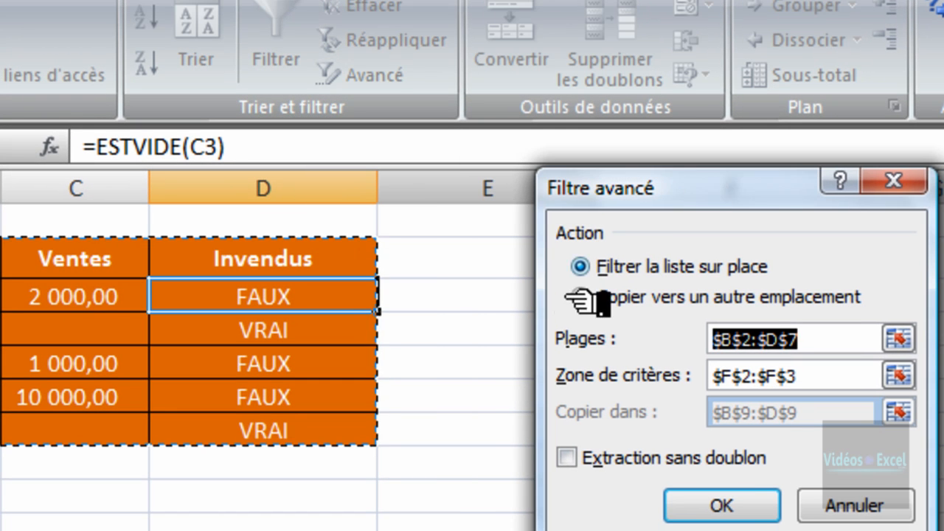
pyautogui.click(590, 298)
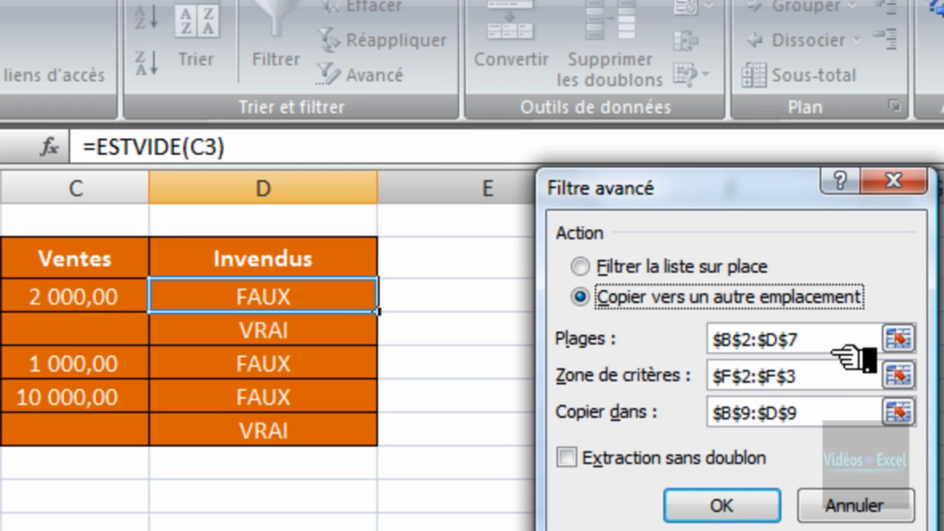
pyautogui.click(831, 348)
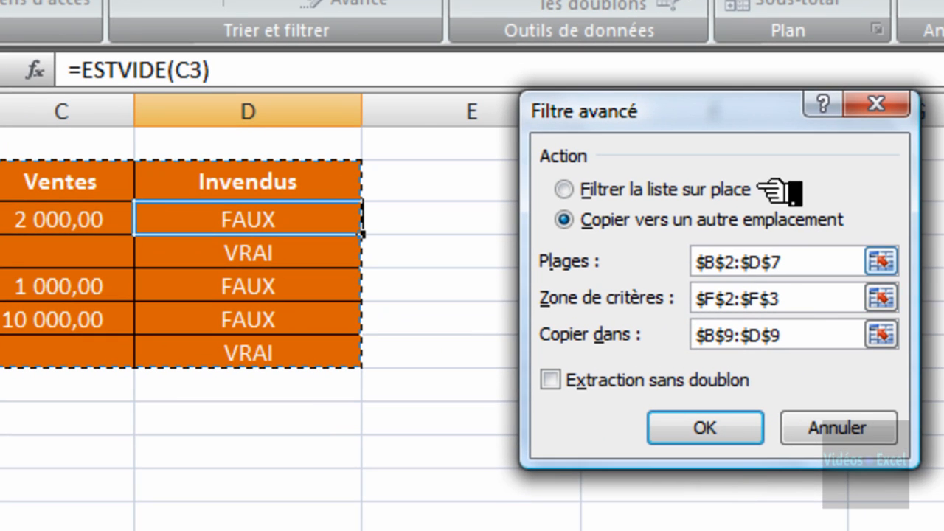
pyautogui.moveTo(713, 116); pyautogui.dragTo(682, 96)
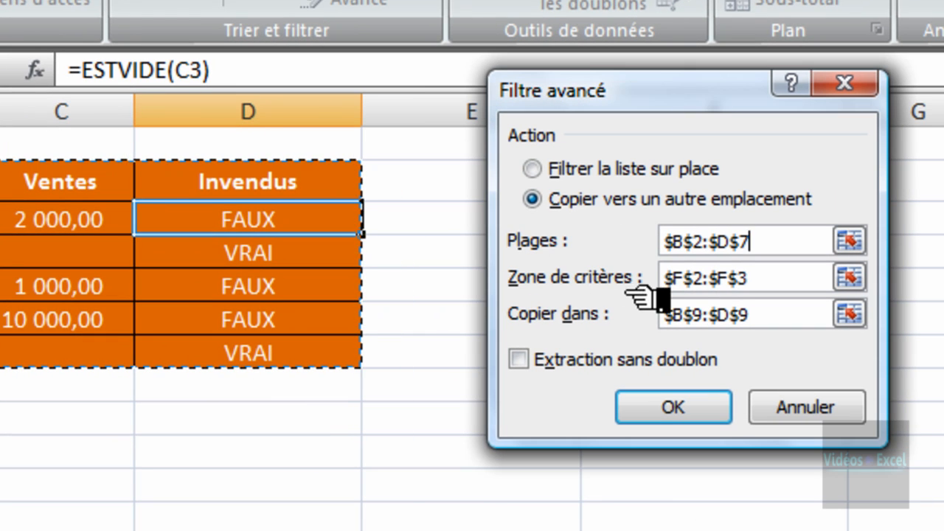
pyautogui.click(805, 407)
pyautogui.click(552, 414)
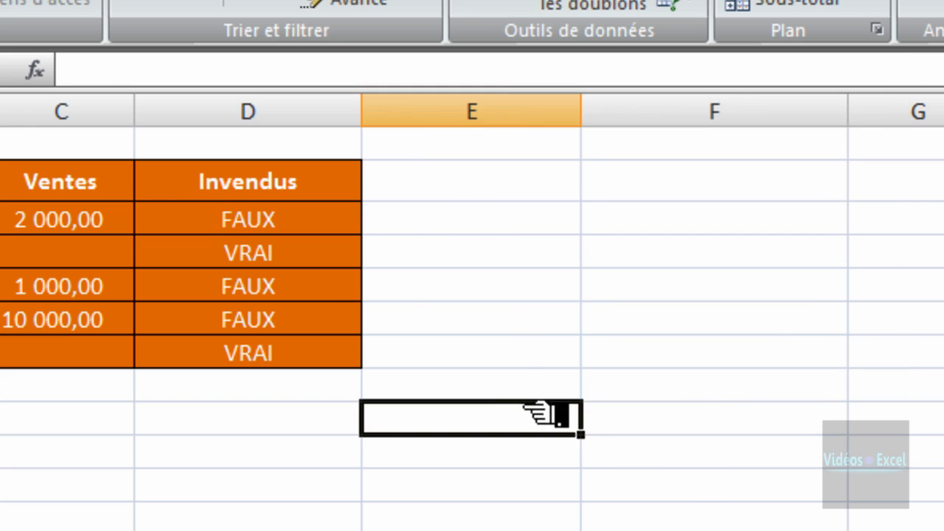
# Copy the Invendus heading and first formula cell from D2:D3 to F2:F3 as the filter's criteria block.
pyautogui.moveTo(298, 195); pyautogui.dragTo(296, 214)
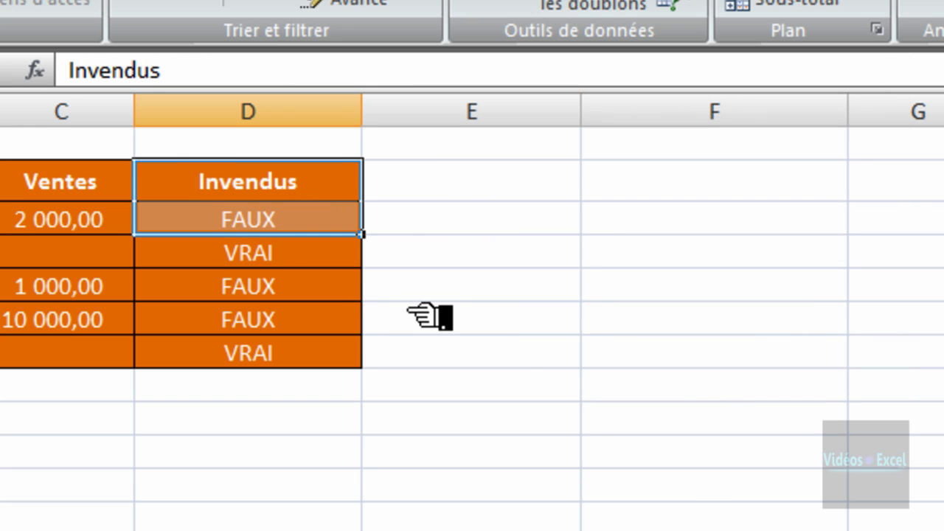
pyautogui.hotkey('ctrl', 'c')
pyautogui.click(647, 190)
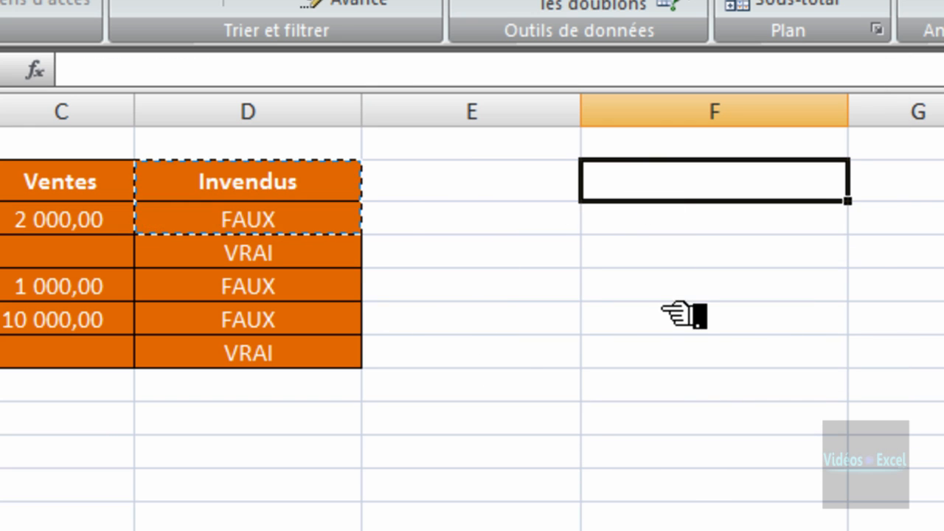
pyautogui.hotkey('ctrl', 'v')
pyautogui.click(696, 323)
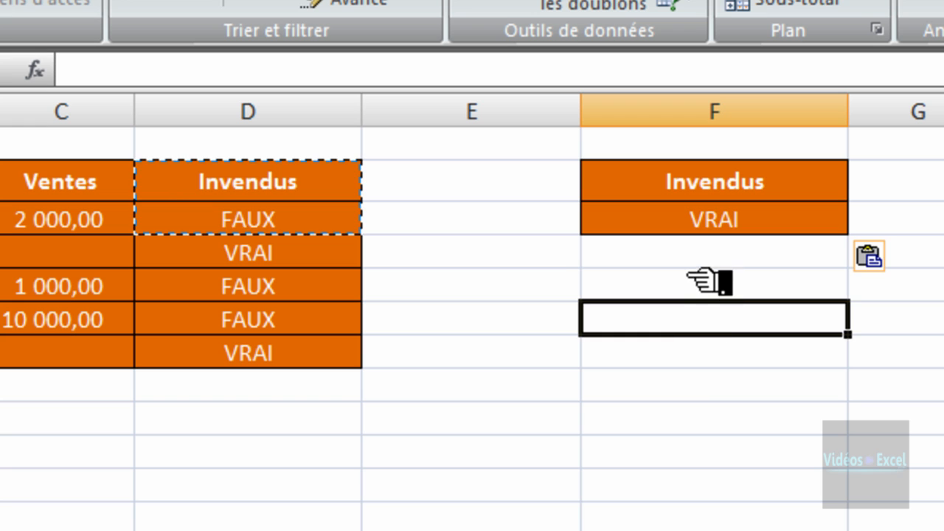
pyautogui.click(690, 256)
pyautogui.press('Escape')
# Compare the criteria cells F2:F3 with the ESTVIDE values in the Invendus column of the sales table.
pyautogui.click(700, 317)
pyautogui.click(694, 223)
pyautogui.click(701, 195)
pyautogui.click(699, 225)
pyautogui.click(712, 323)
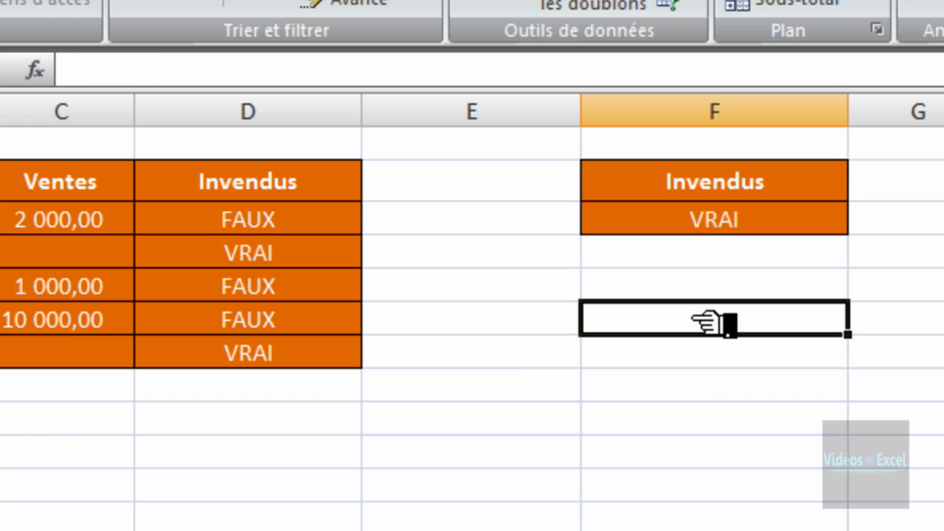
pyautogui.click(695, 193)
pyautogui.click(708, 228)
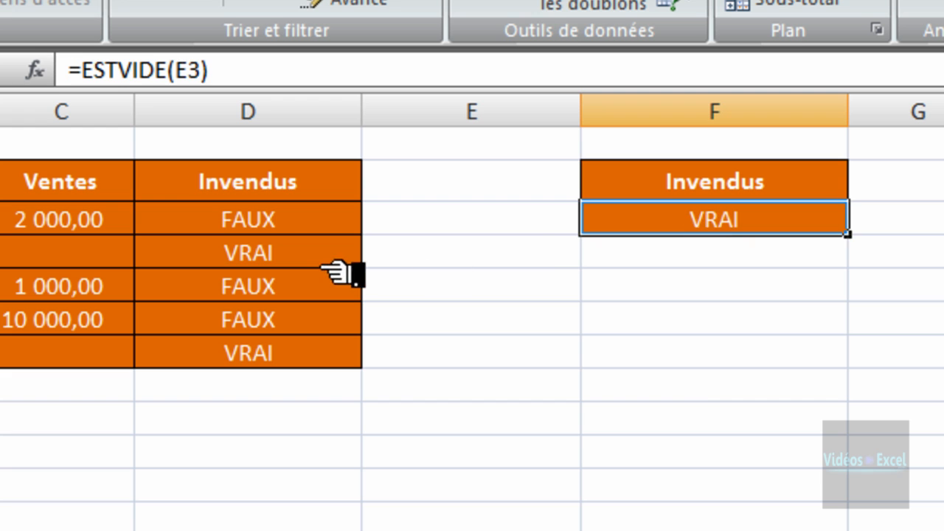
pyautogui.click(288, 258)
pyautogui.click(295, 319)
pyautogui.click(315, 355)
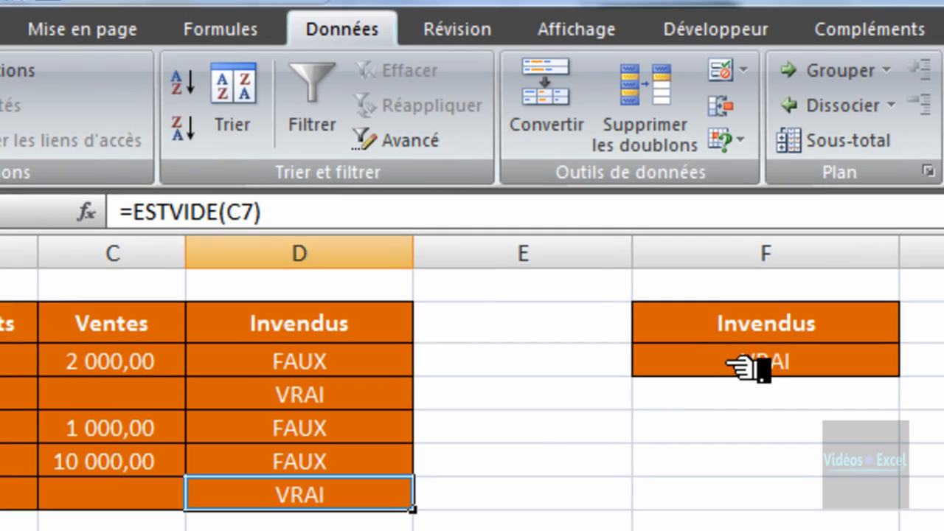
pyautogui.click(704, 225)
# Start an advanced filter on the sales table $B$2:$D$7 with the option to copy to another location.
pyautogui.click(51, 431)
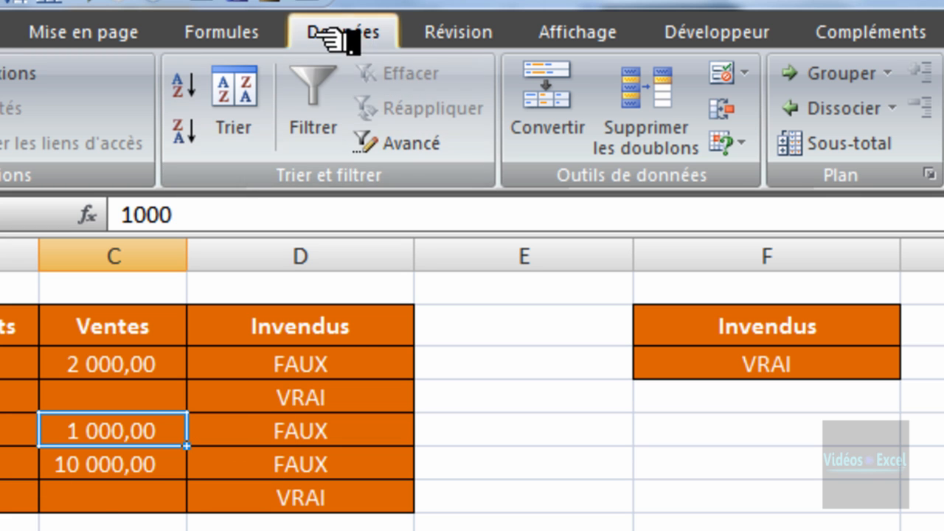
pyautogui.click(410, 142)
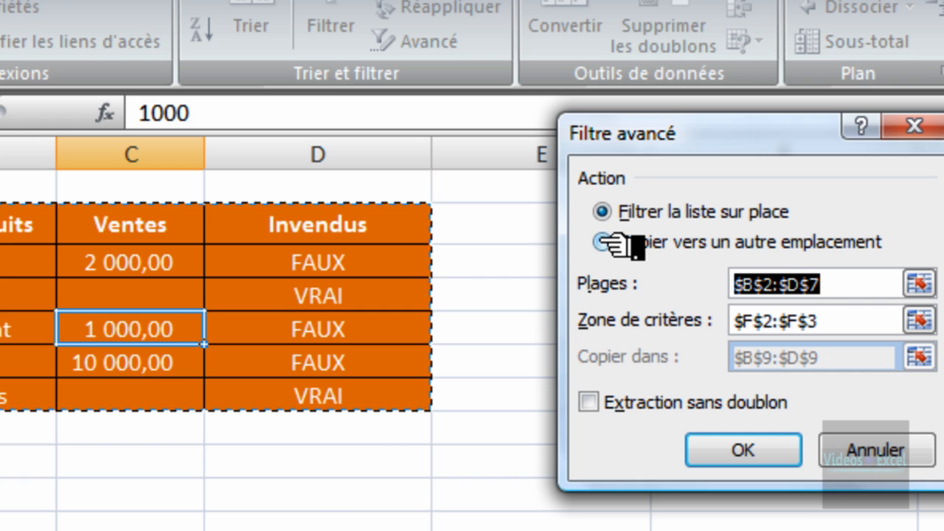
pyautogui.click(612, 248)
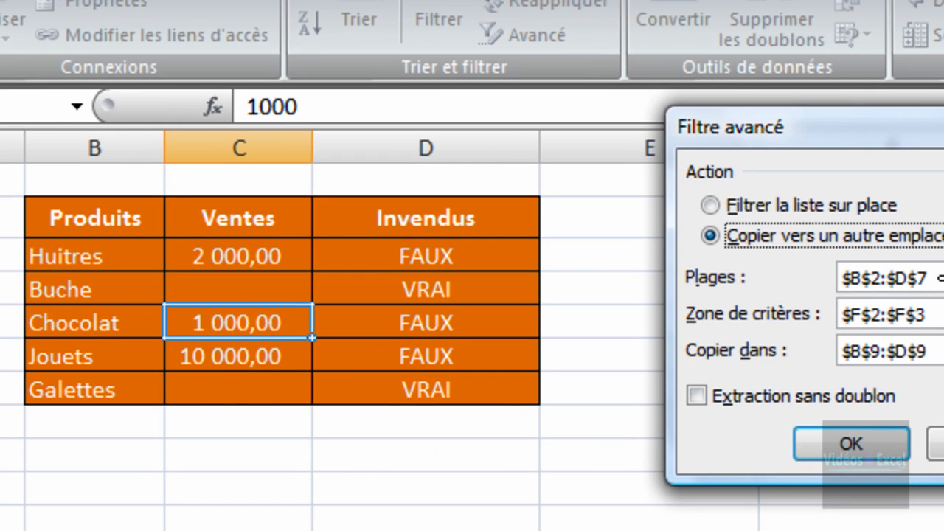
pyautogui.click(820, 283)
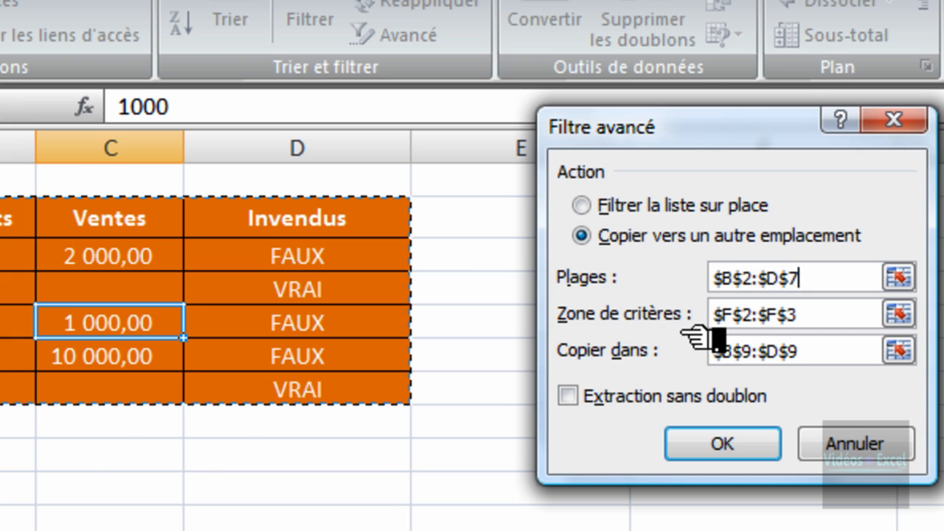
# Replace the advanced filter's criteria range with the Invendus criteria cells F2:F3.
pyautogui.moveTo(860, 313); pyautogui.dragTo(667, 315)
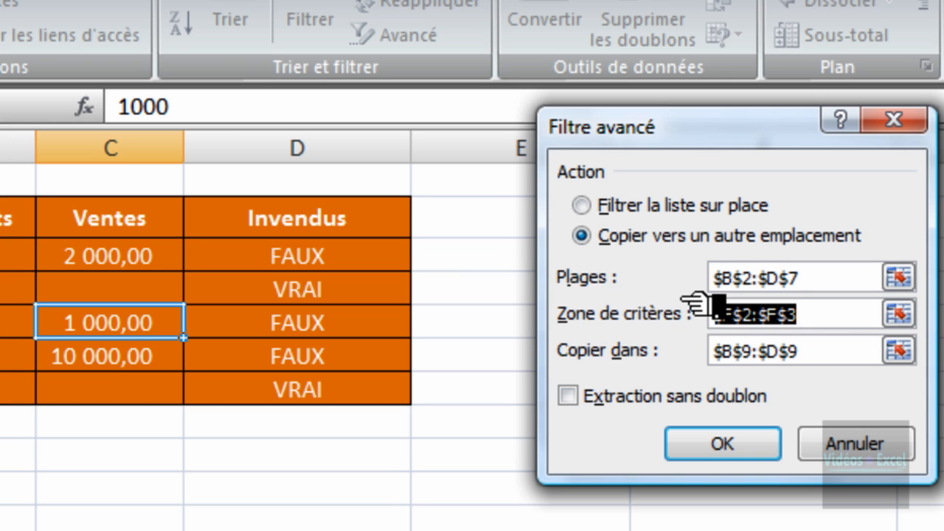
pyautogui.moveTo(735, 151); pyautogui.dragTo(272, 214)
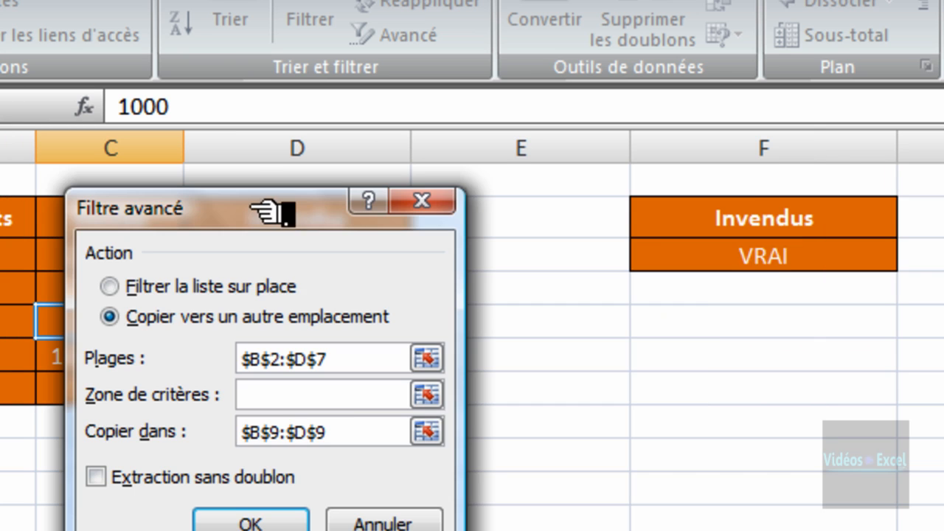
pyautogui.click(428, 396)
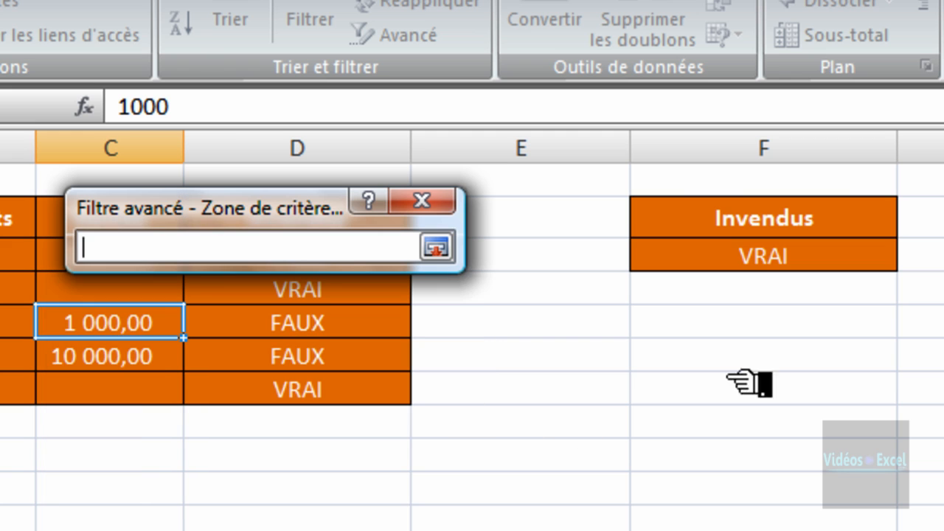
pyautogui.moveTo(803, 231); pyautogui.dragTo(799, 266)
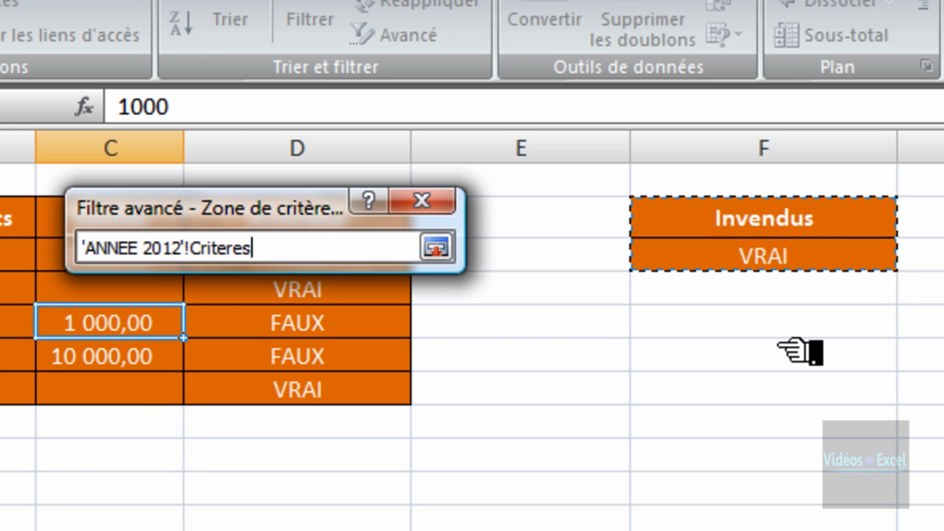
pyautogui.click(435, 249)
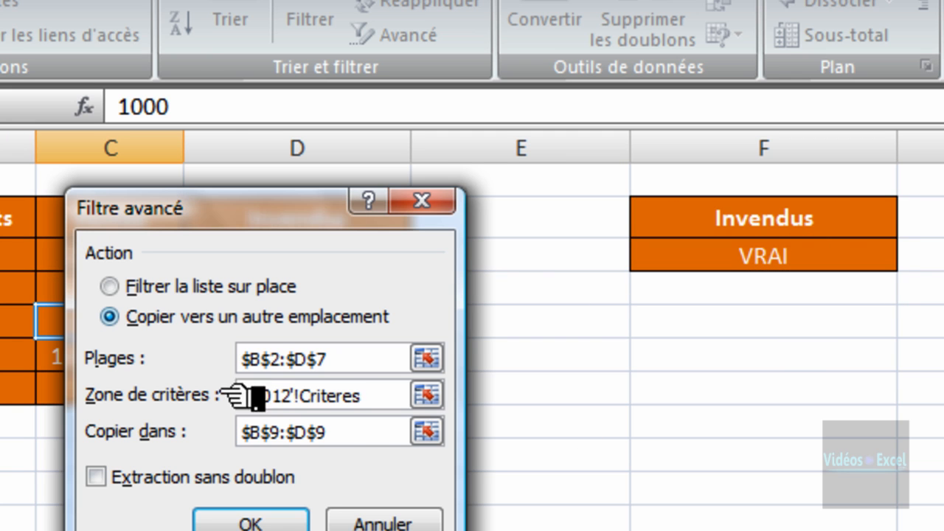
# Set the advanced filter's copy destination to cell B9 and run the extraction.
pyautogui.moveTo(361, 435); pyautogui.dragTo(185, 443)
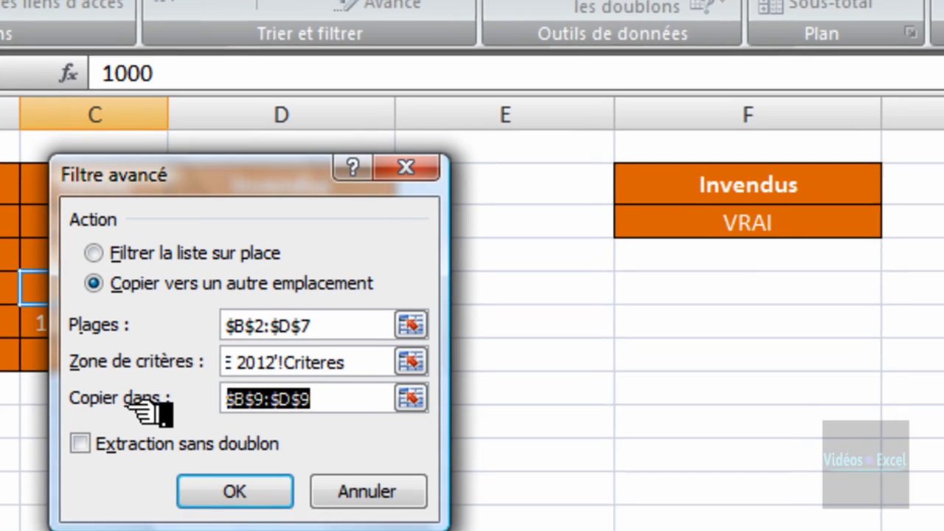
pyautogui.press('Delete')
pyautogui.moveTo(193, 83); pyautogui.dragTo(605, 154)
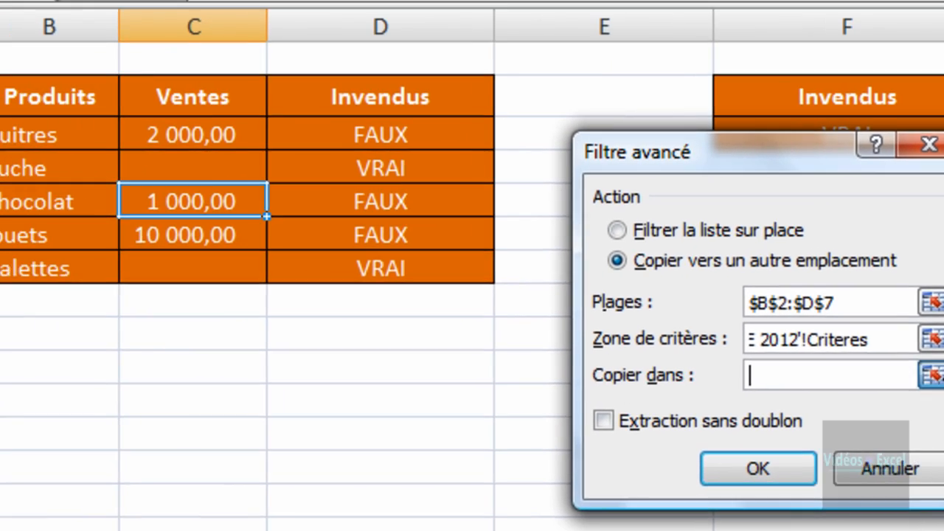
pyautogui.click(930, 375)
pyautogui.click(44, 333)
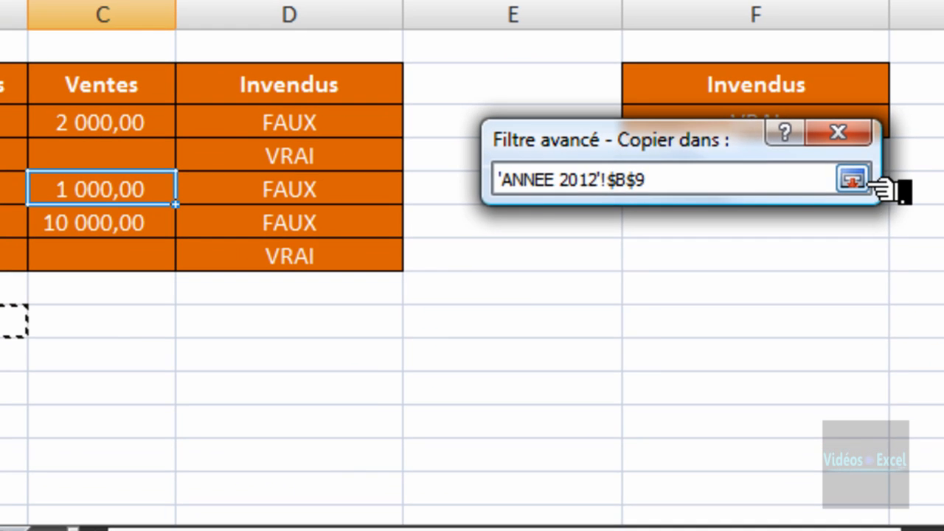
pyautogui.click(881, 183)
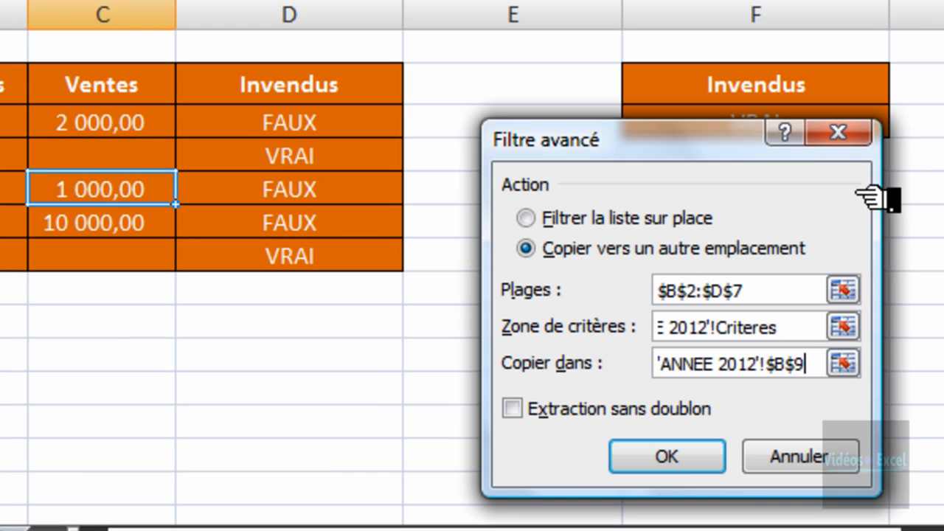
pyautogui.click(663, 463)
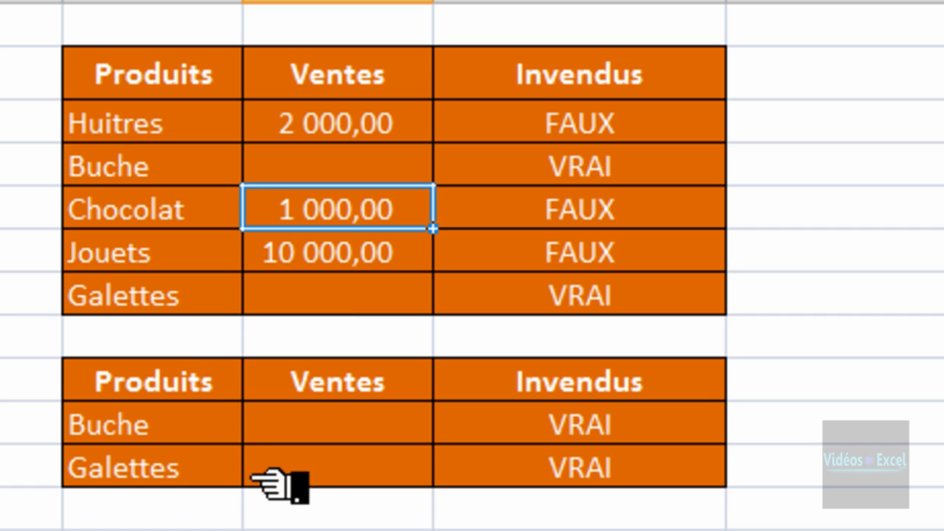
# Examine the extracted Buche and Galettes rows, checking their Ventes and Invendus cells.
pyautogui.click(357, 435)
pyautogui.click(356, 473)
pyautogui.click(372, 428)
pyautogui.click(324, 475)
pyautogui.click(193, 431)
pyautogui.click(309, 476)
pyautogui.click(367, 425)
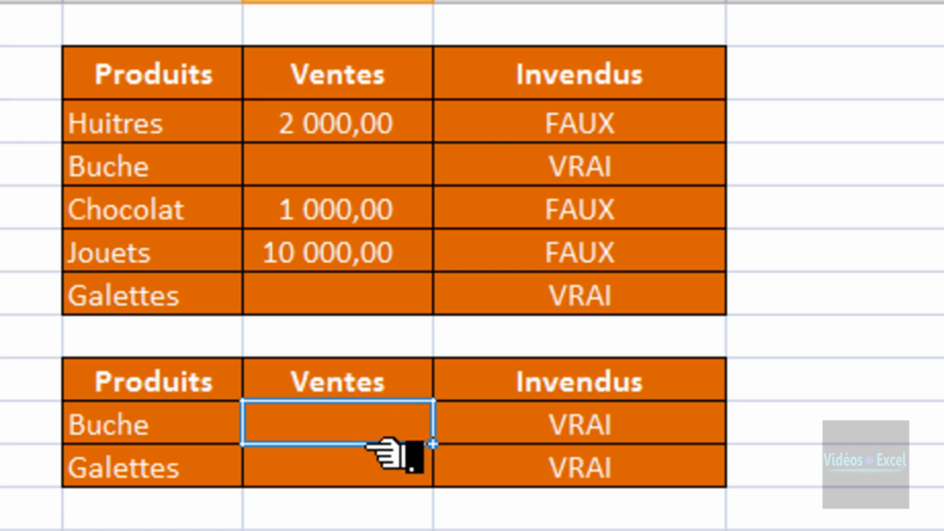
pyautogui.click(391, 471)
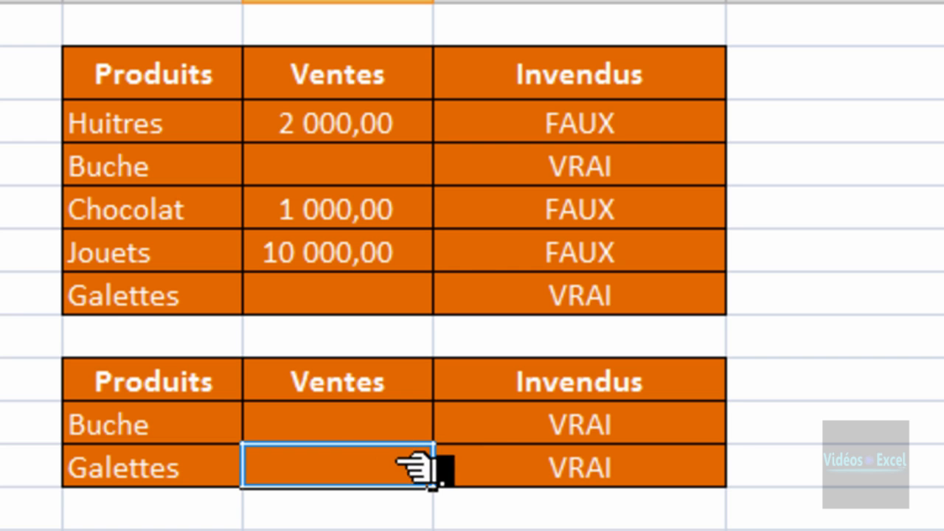
pyautogui.click(520, 425)
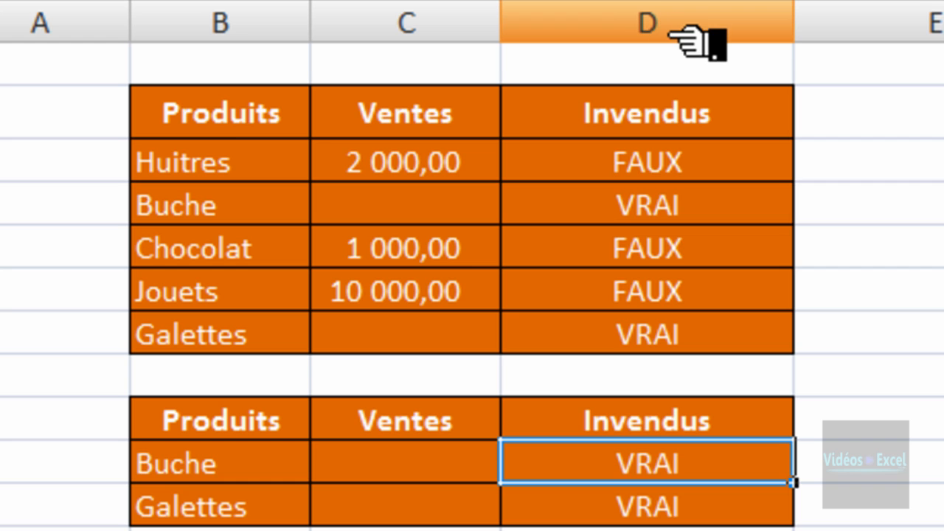
# Hide the Invendus helper column D.
pyautogui.rightClick(708, 37)
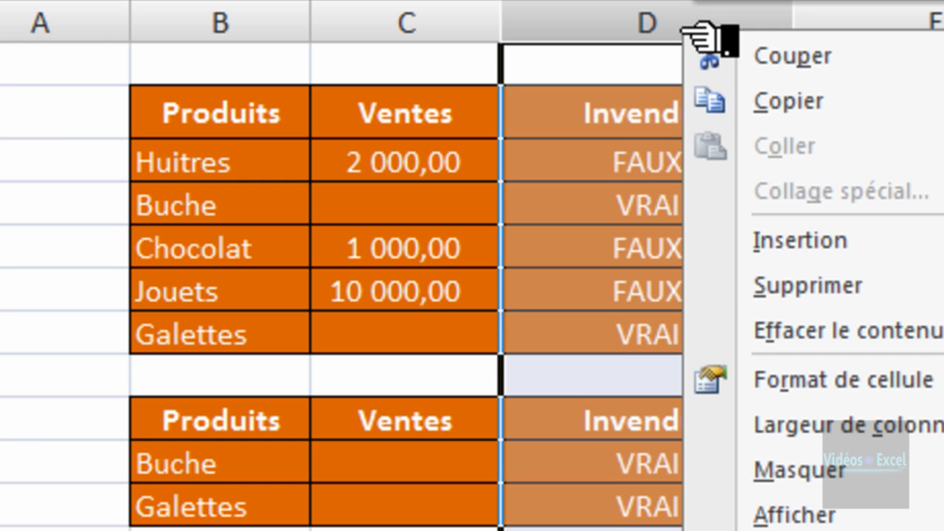
pyautogui.click(848, 469)
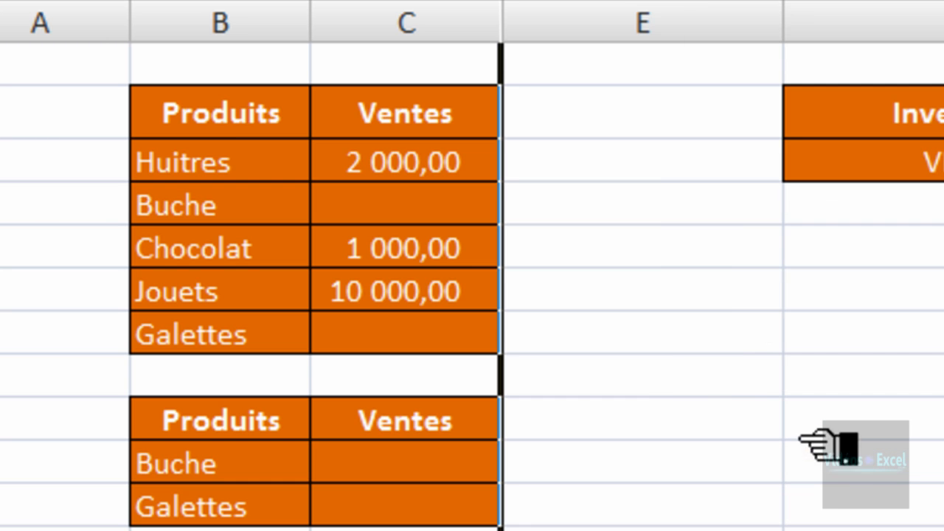
pyautogui.click(664, 291)
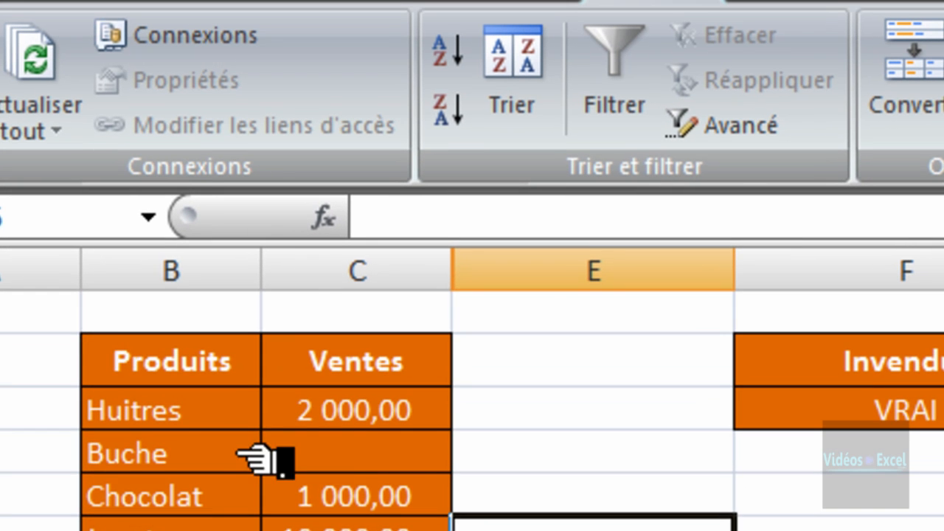
# Apply an automatic filter to the sales table and show only the blanks (Vides) in the Ventes column.
pyautogui.click(243, 456)
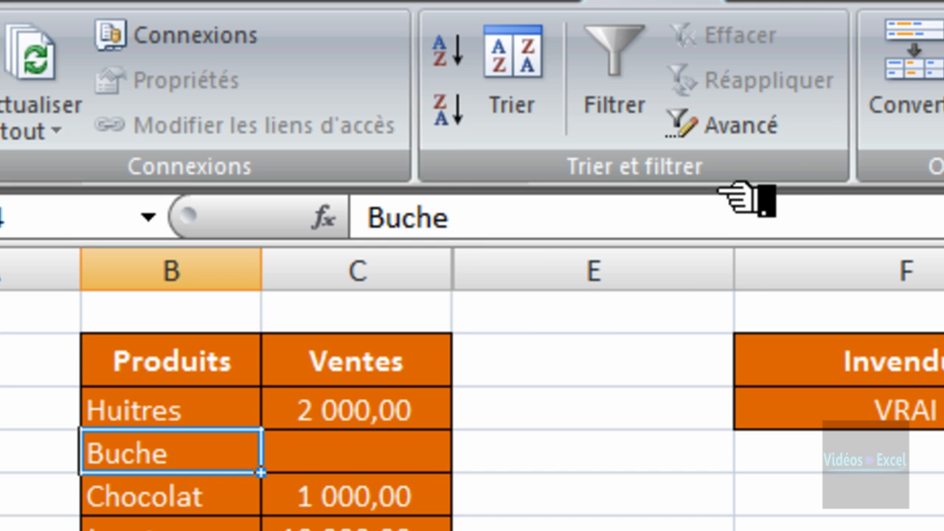
pyautogui.click(625, 53)
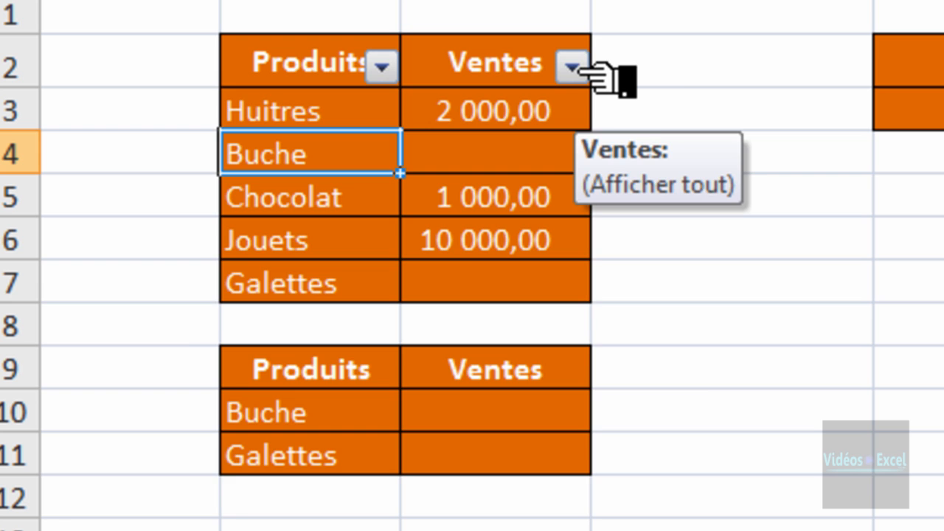
pyautogui.click(573, 68)
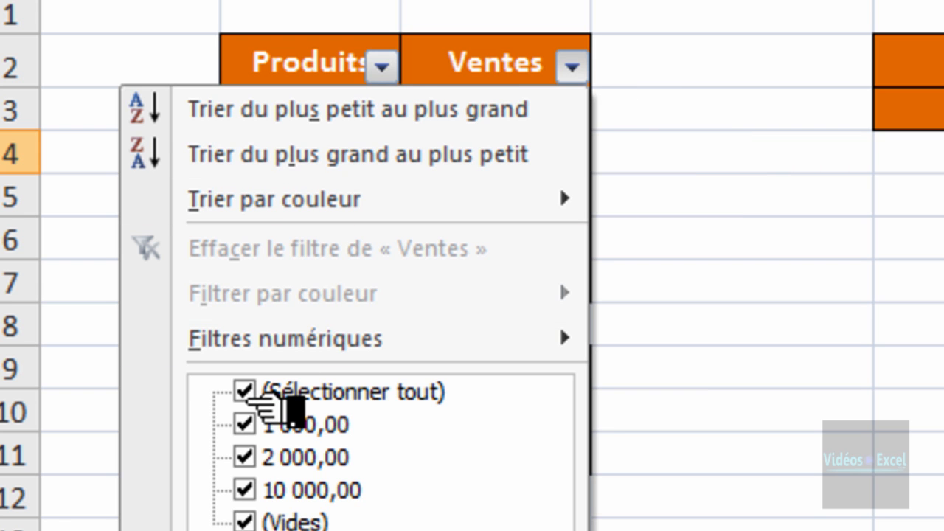
pyautogui.click(247, 395)
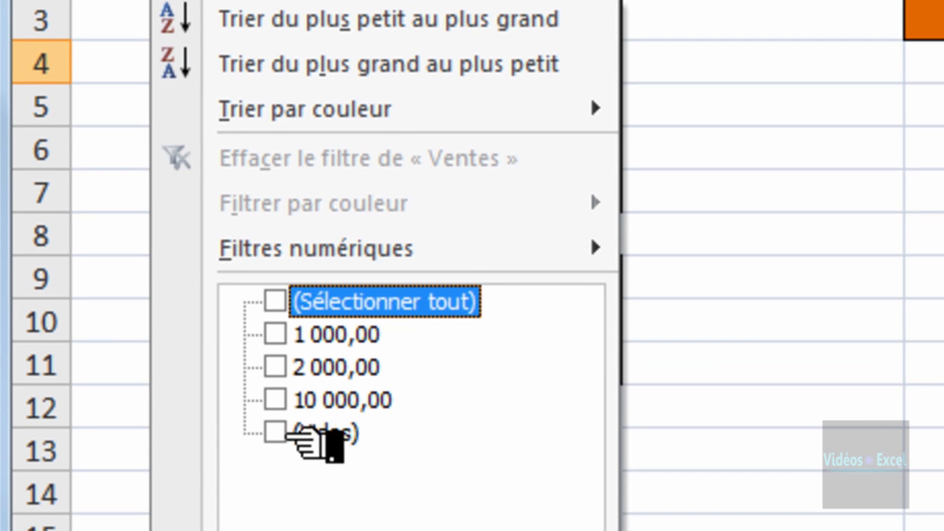
pyautogui.click(274, 435)
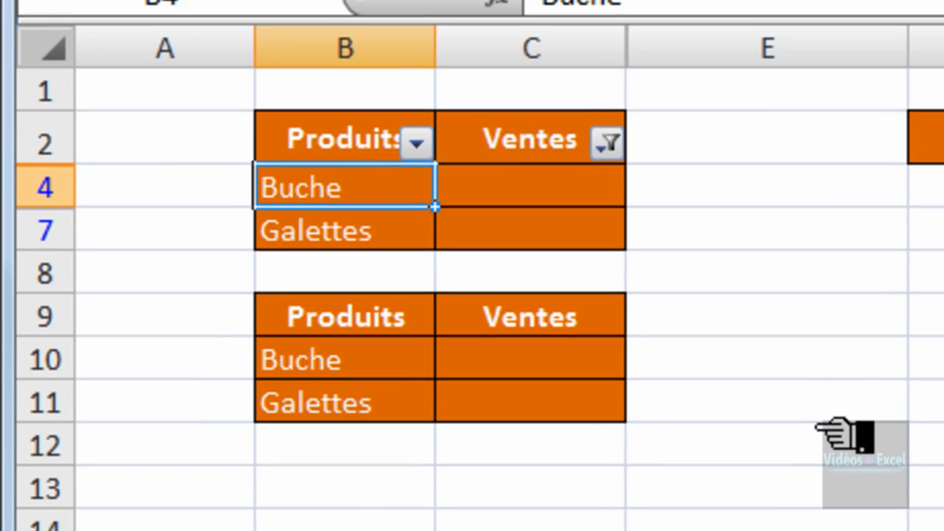
# Compare the Ventes cells of the automatically filtered table with those of the extracted table below it.
pyautogui.click(527, 40)
pyautogui.click(483, 295)
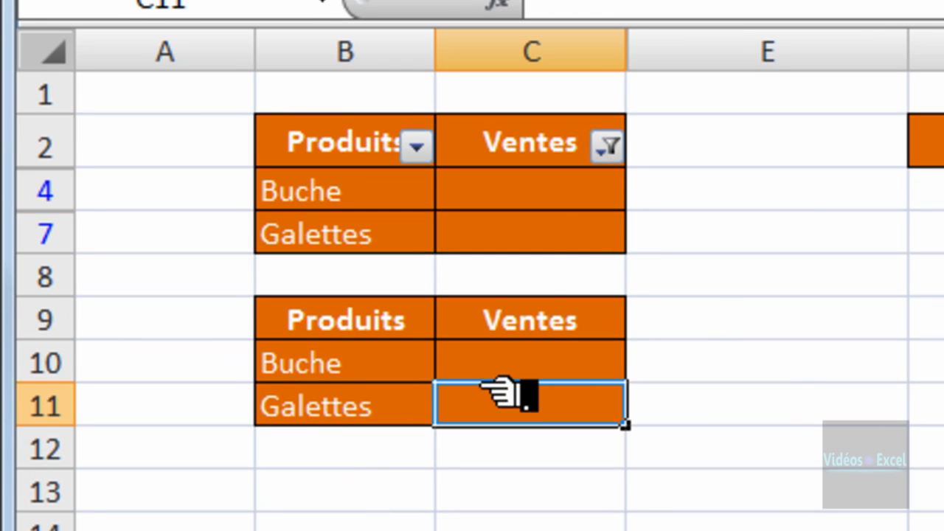
pyautogui.click(516, 92)
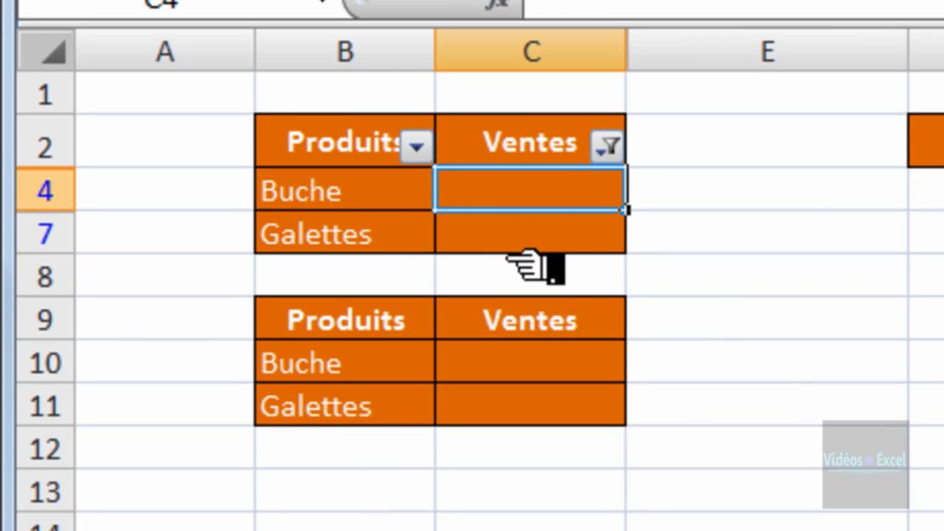
pyautogui.click(516, 247)
pyautogui.click(549, 369)
pyautogui.click(553, 413)
pyautogui.click(878, 265)
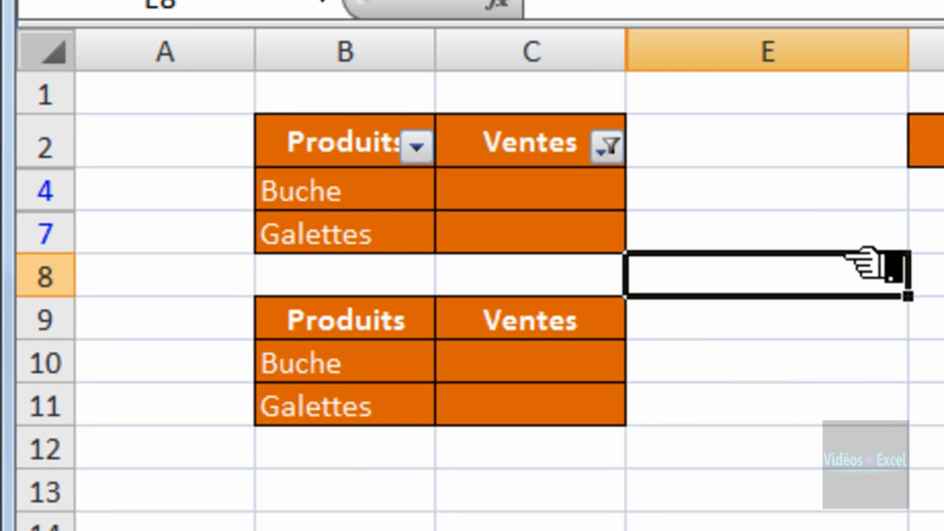